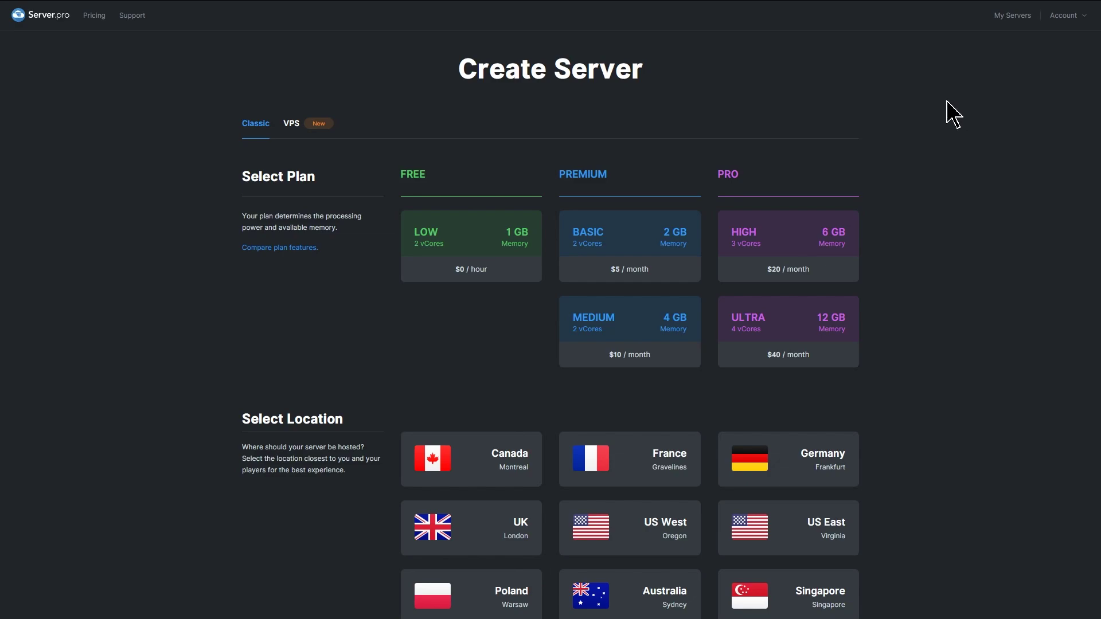
# Configure a 6 GB HIGH VPS order in UK London with hostname myvps-test.
pyautogui.click(291, 124)
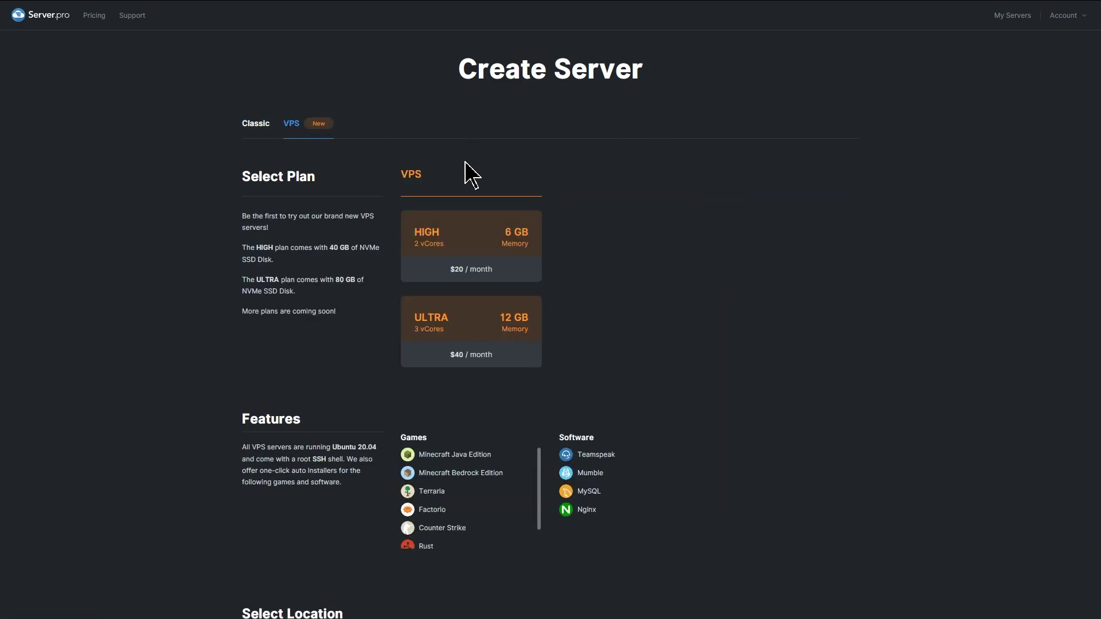
pyautogui.click(444, 238)
pyautogui.scroll(-3, 678, 191)
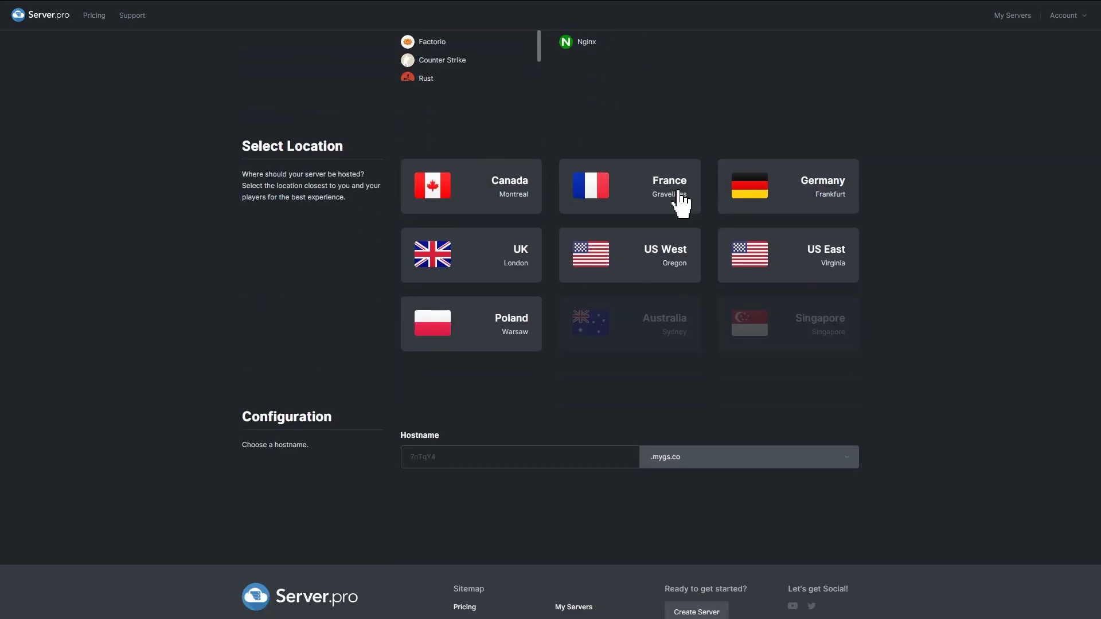
pyautogui.click(480, 271)
pyautogui.scroll(-4, 482, 281)
pyautogui.click(528, 228)
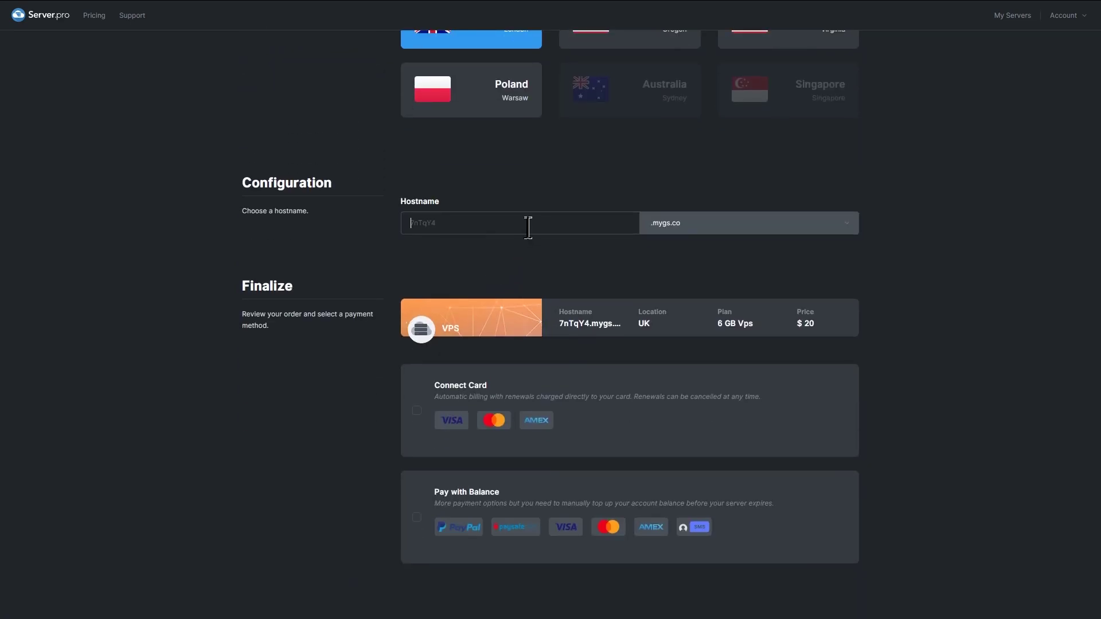
pyautogui.write('myvps-test')
pyautogui.scroll(-2, 528, 227)
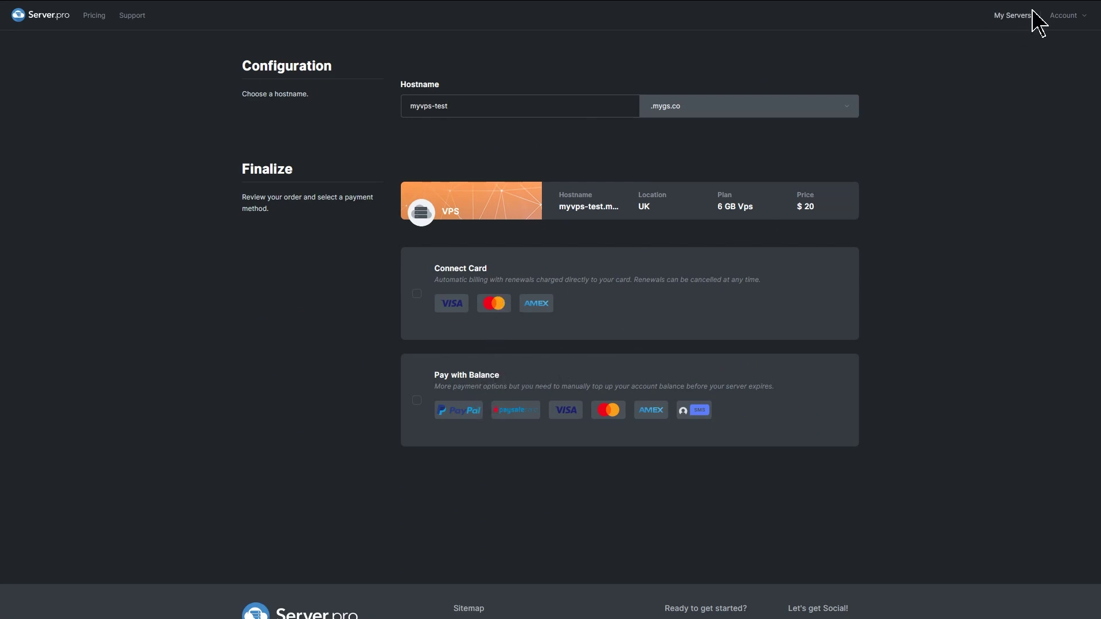
# Check the account balance and pay for the $20 VPS order from it.
pyautogui.click(1065, 16)
pyautogui.click(536, 387)
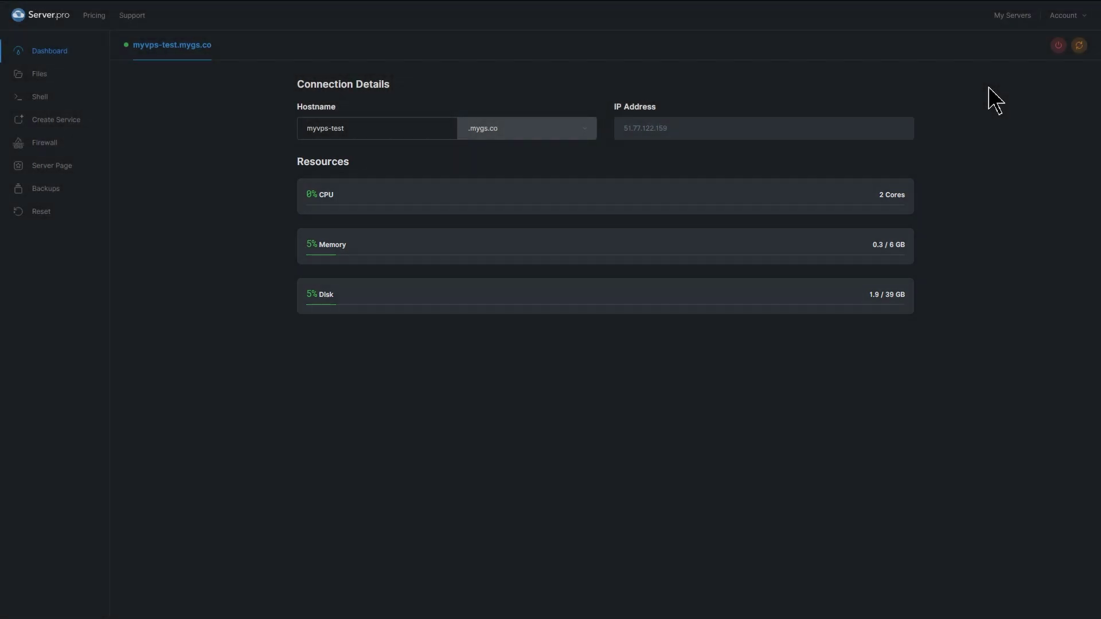
# Browse the root files, view myPythonScript.py without saving, then bring up the VPS shell.
pyautogui.click(69, 80)
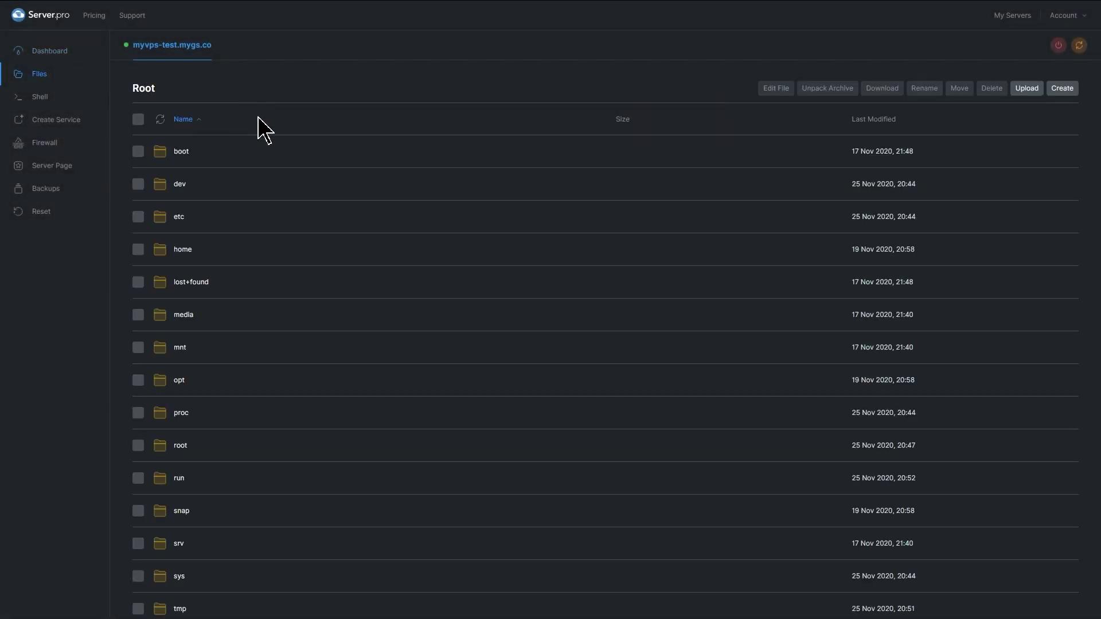
pyautogui.scroll(-6, 419, 161)
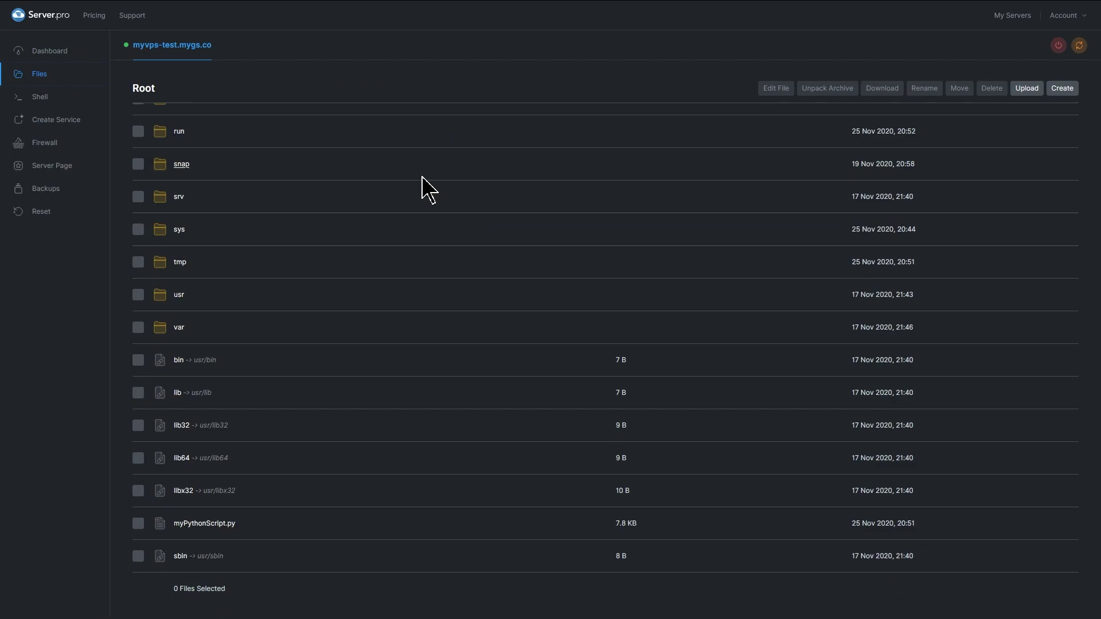
pyautogui.click(229, 524)
pyautogui.scroll(-5, 534, 255)
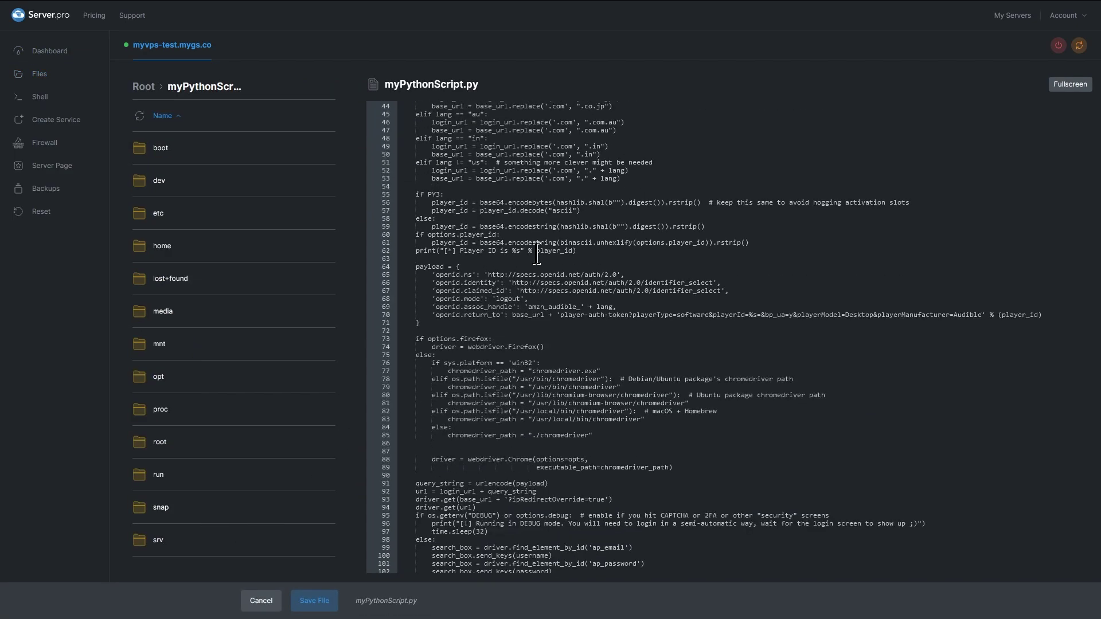
pyautogui.click(255, 601)
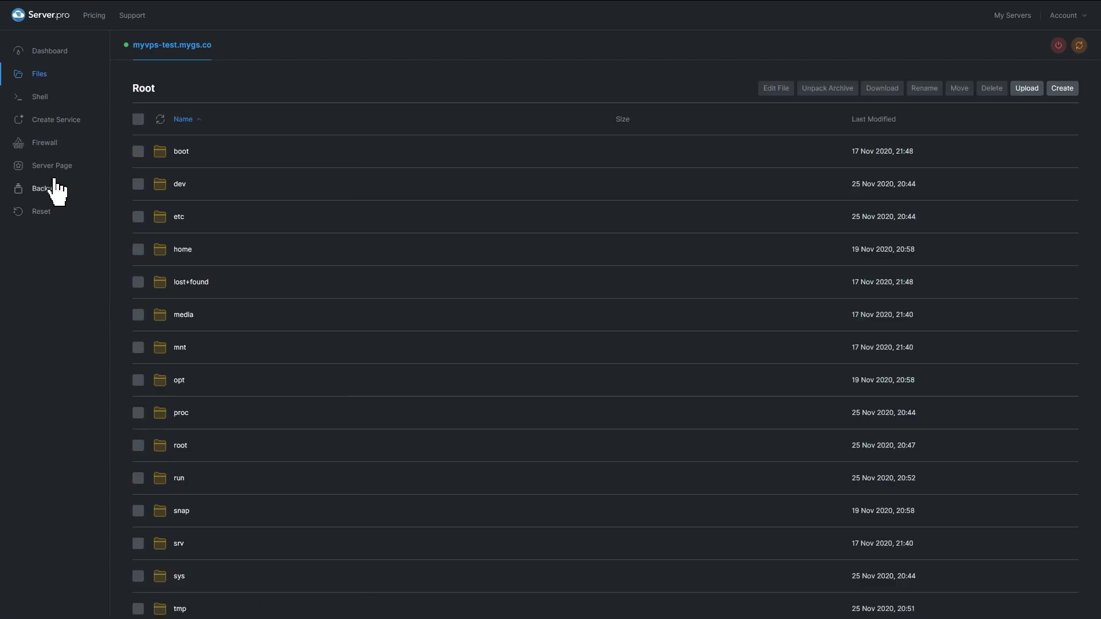
pyautogui.click(38, 98)
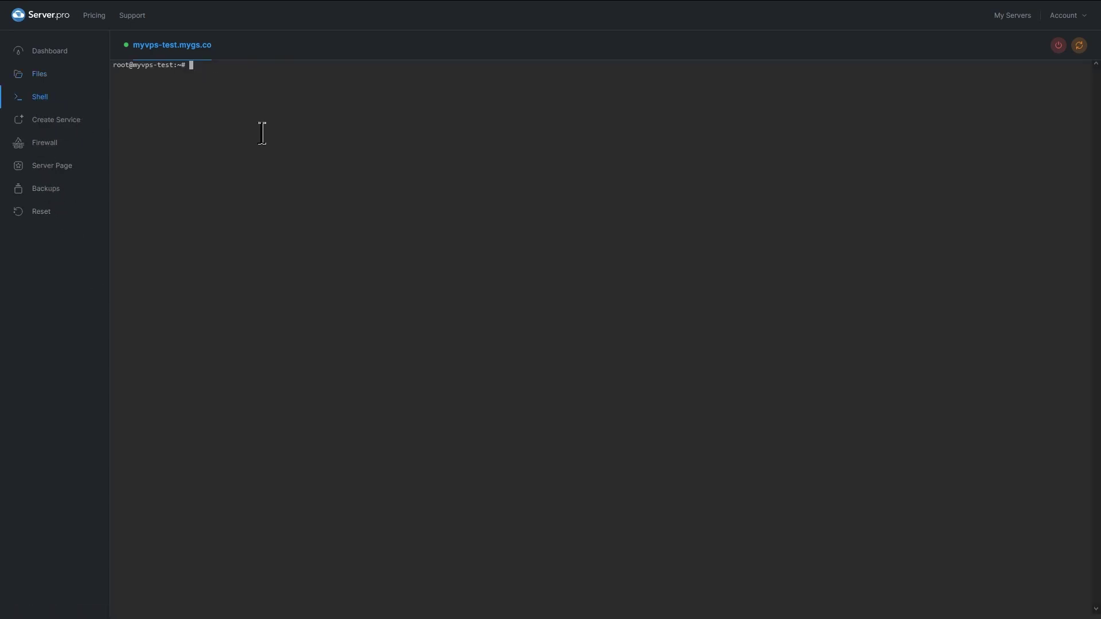
# Run htop to review the VPS processes, then quit it with q.
pyautogui.write('htop')
pyautogui.press('Return')
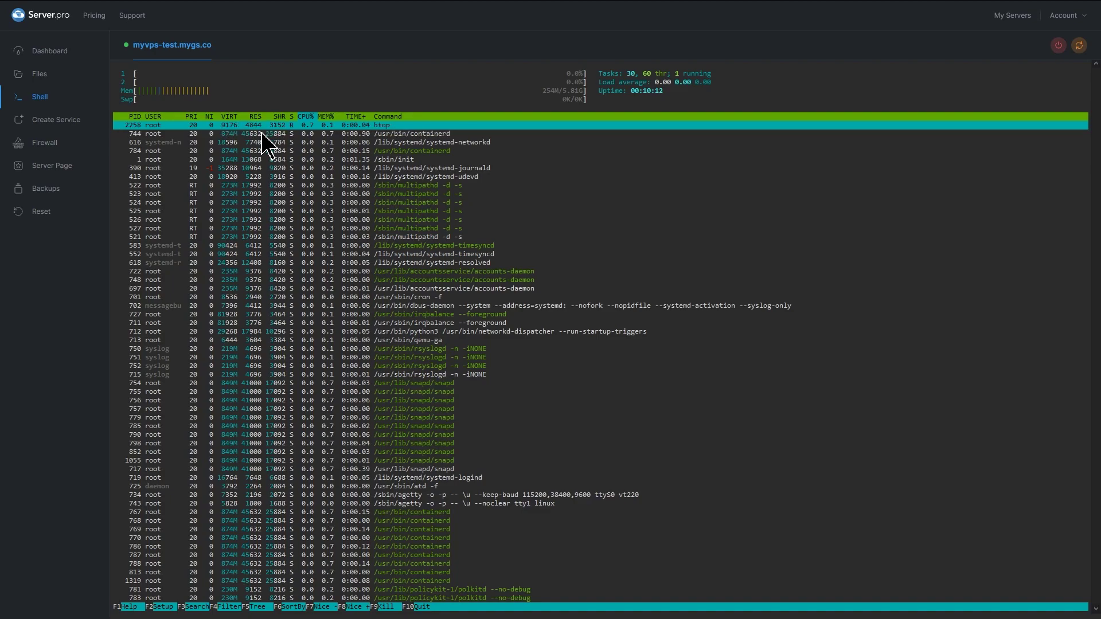
pyautogui.press('q')
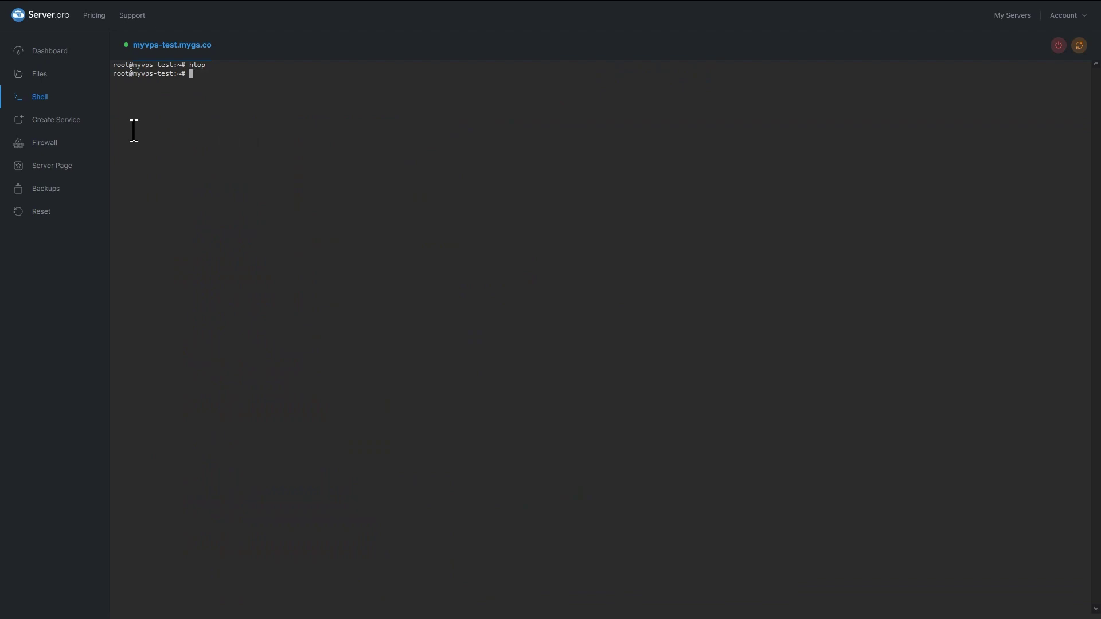
# Add a firewall rule allowing All UDP Traffic on port 14887.
pyautogui.click(81, 122)
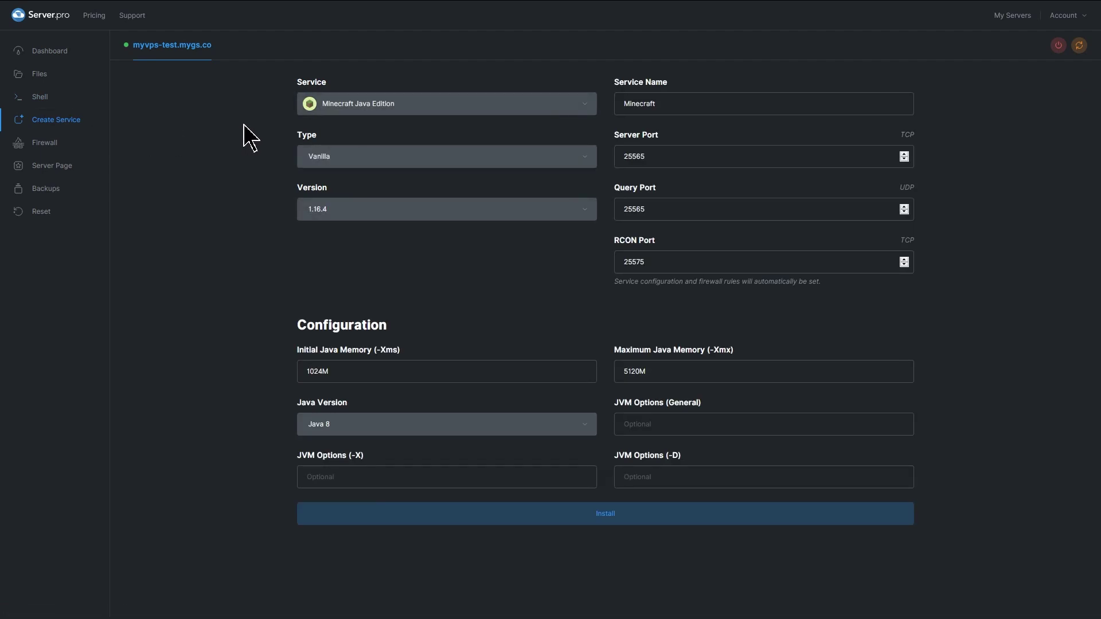
pyautogui.click(72, 145)
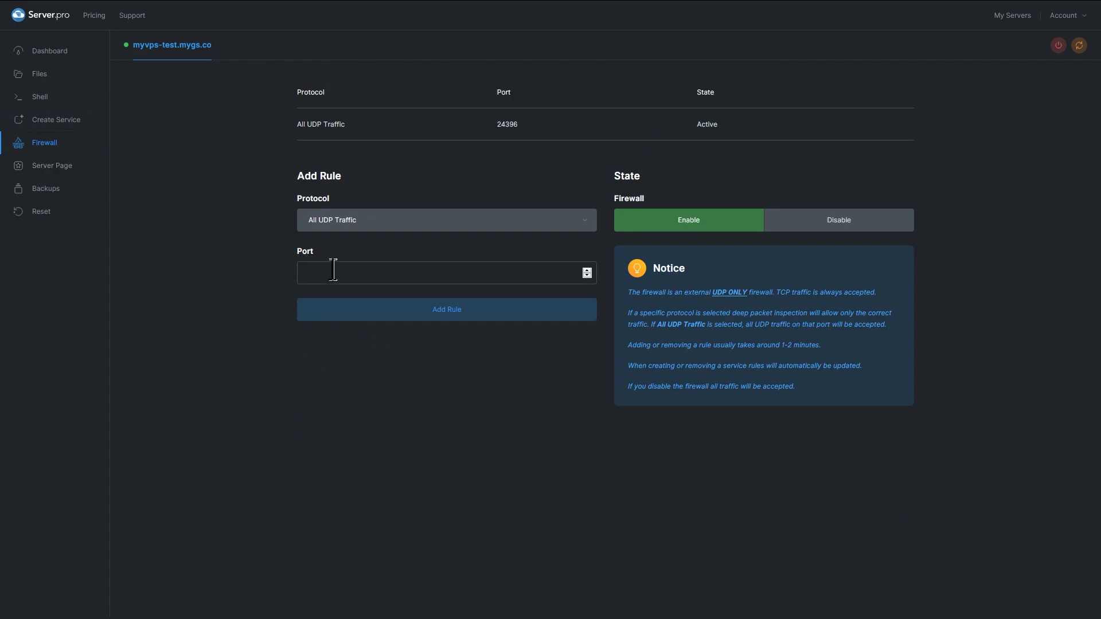
pyautogui.click(381, 222)
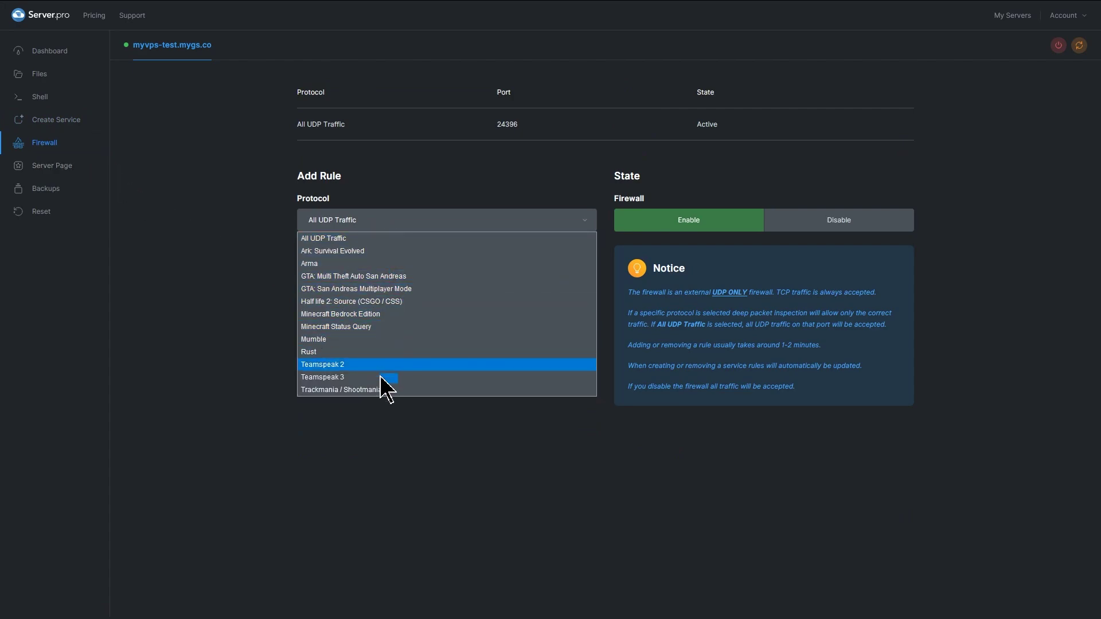
pyautogui.click(413, 239)
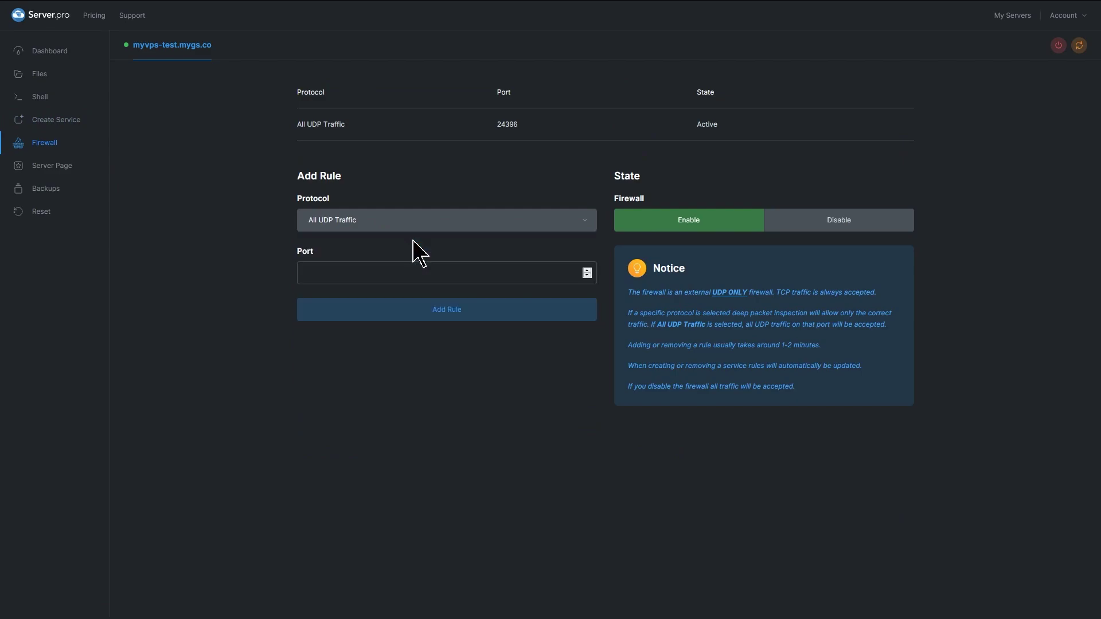
pyautogui.click(411, 266)
pyautogui.click(418, 324)
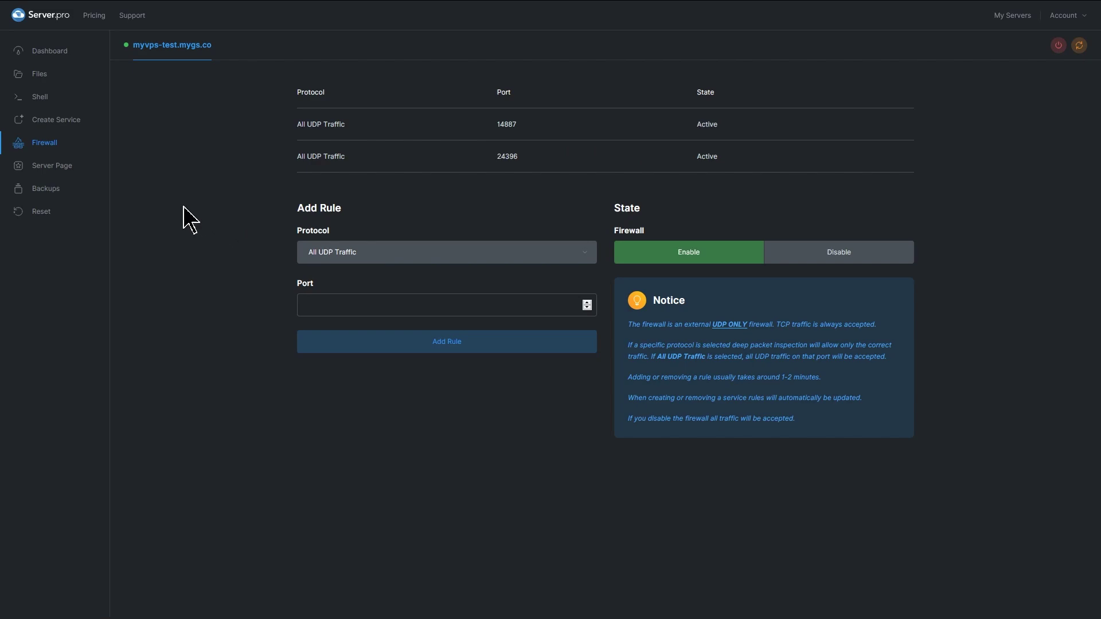
# Look over the public server page text, then show the Backups list with two manual backups.
pyautogui.click(34, 170)
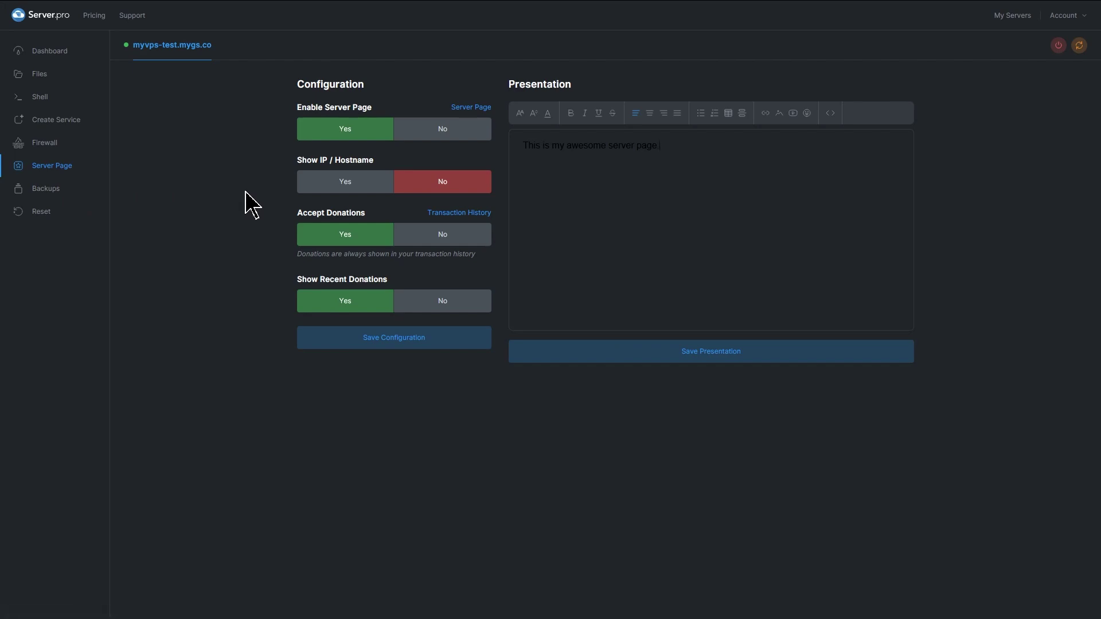
pyautogui.click(676, 147)
pyautogui.click(74, 200)
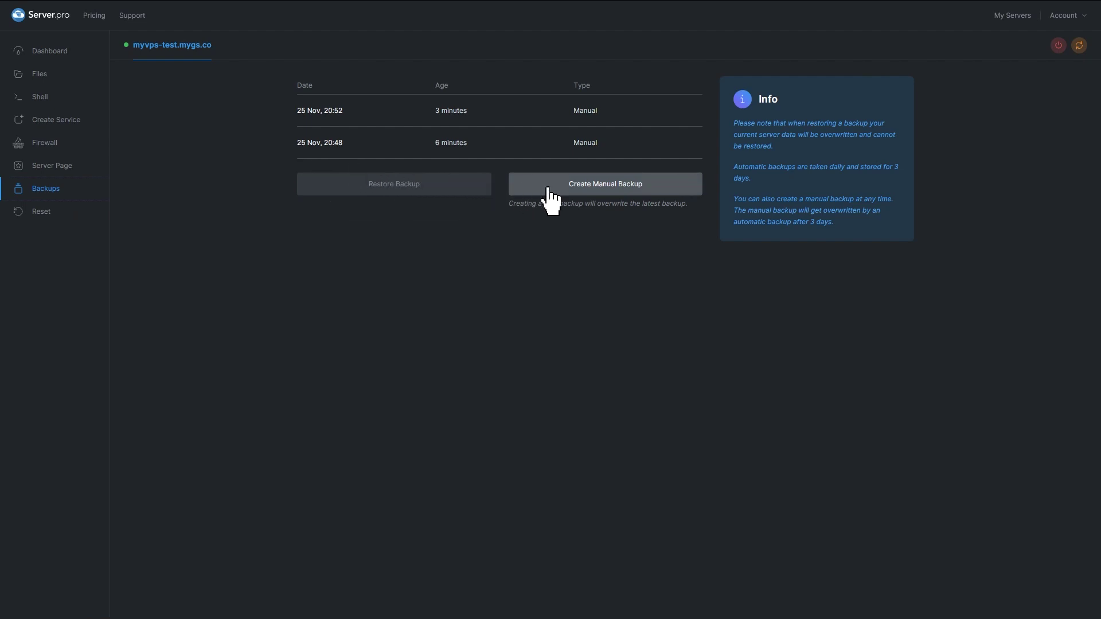
# Create a manual VPS backup, then go to the Reset page and begin a reset.
pyautogui.click(665, 189)
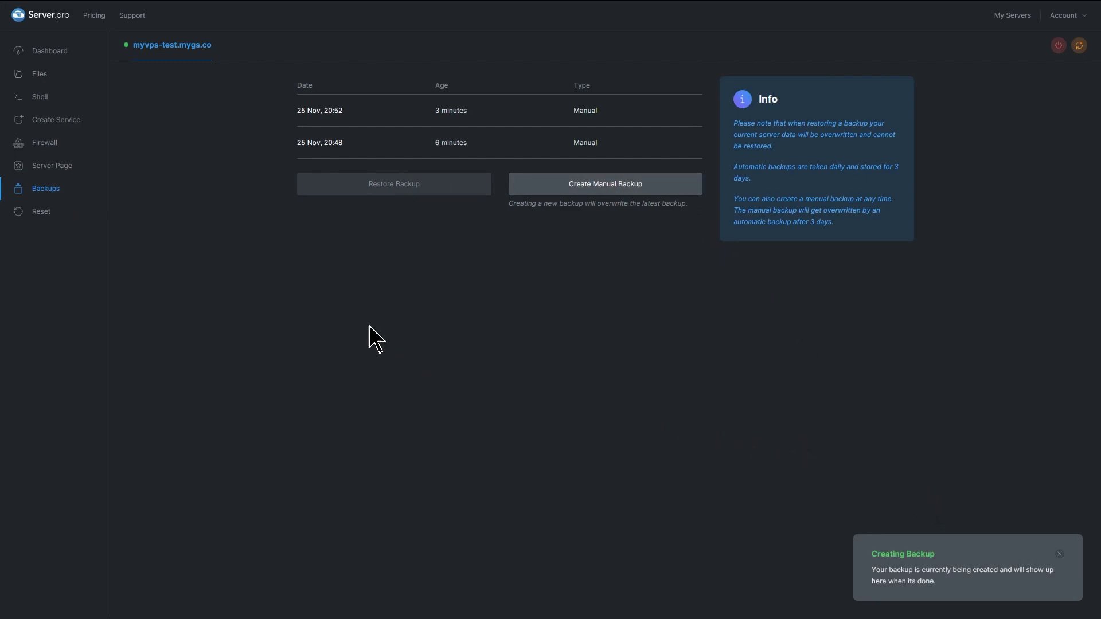
pyautogui.click(57, 215)
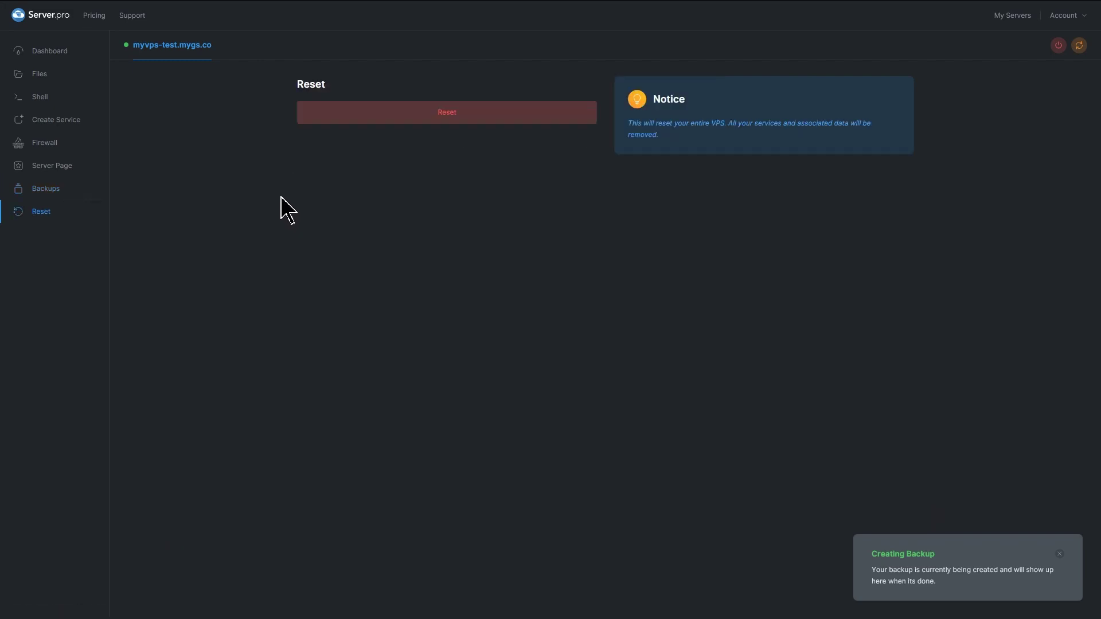
pyautogui.click(345, 119)
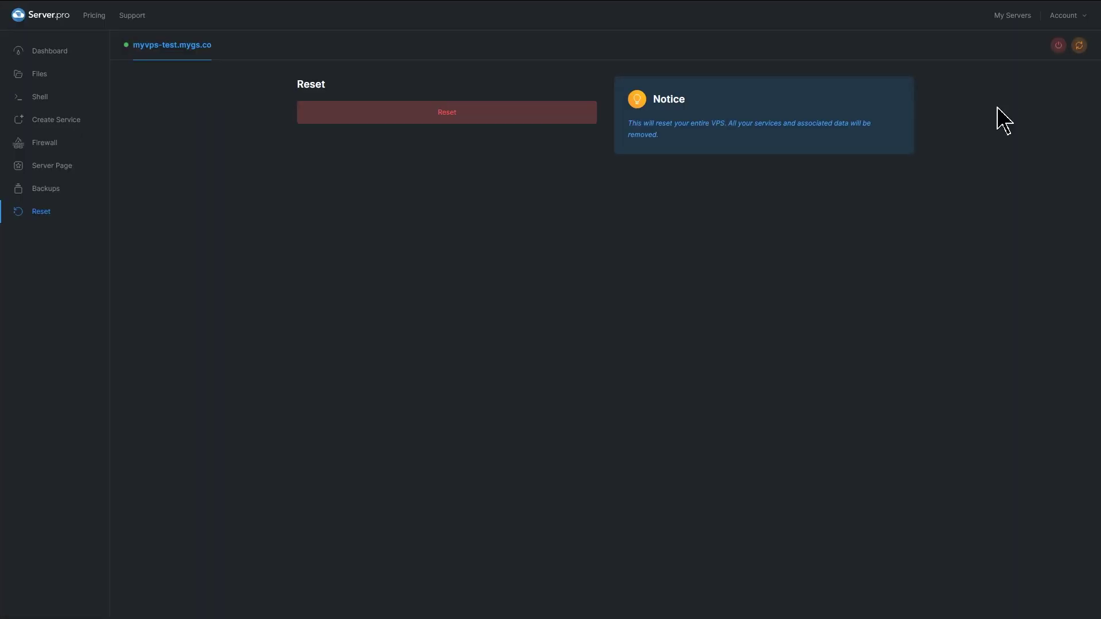
# Install a Paper 1.16.4 Minecraft Java service named MinecraftJava1.
pyautogui.click(57, 123)
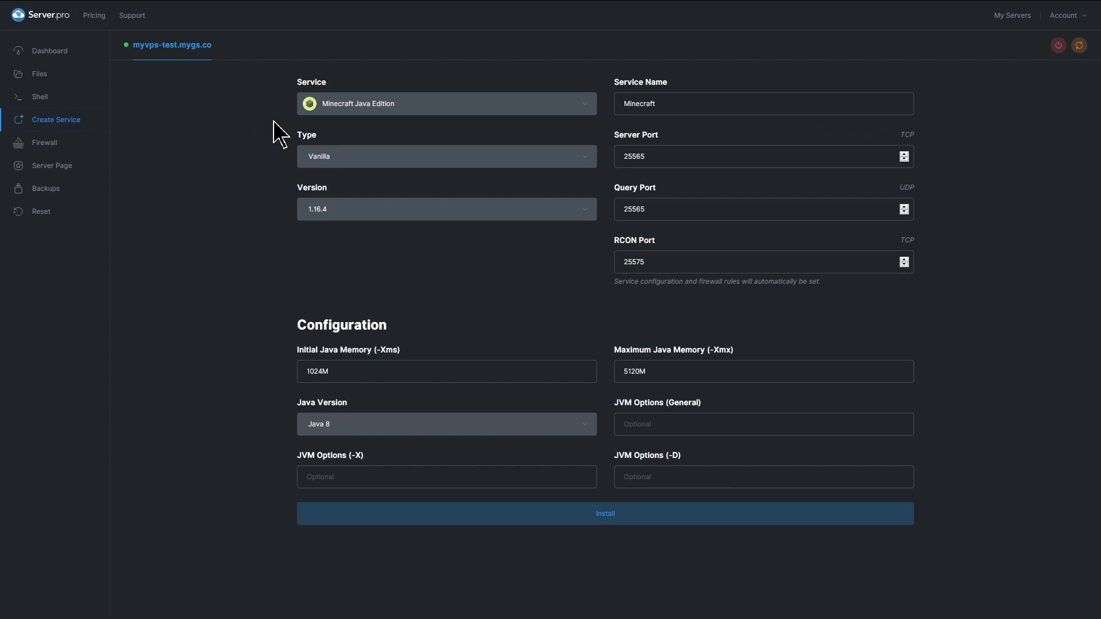
pyautogui.click(359, 155)
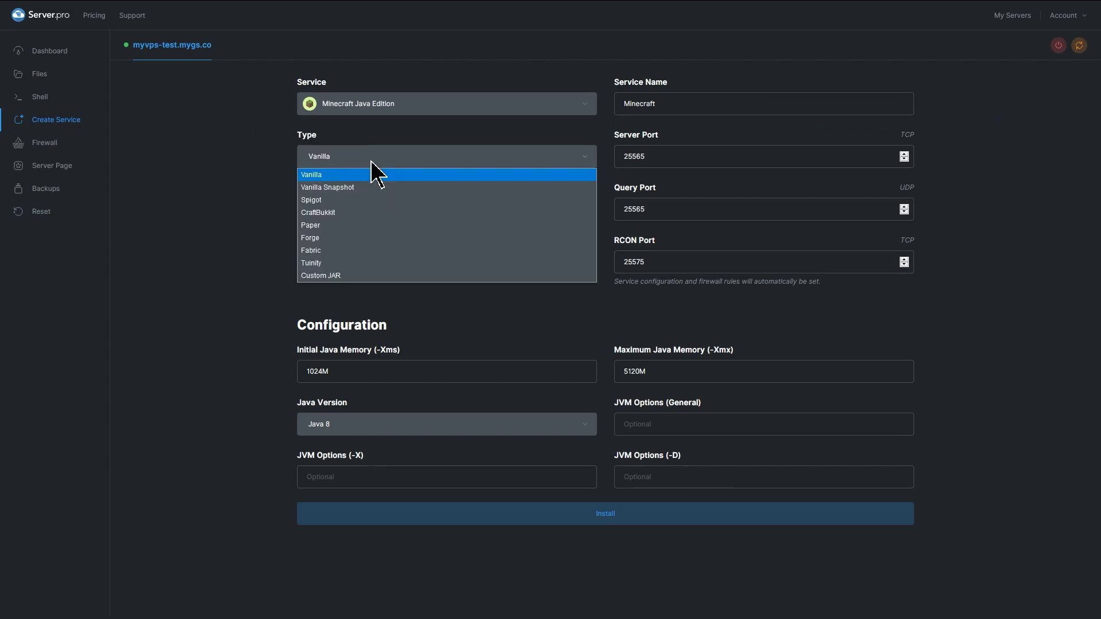
pyautogui.click(374, 226)
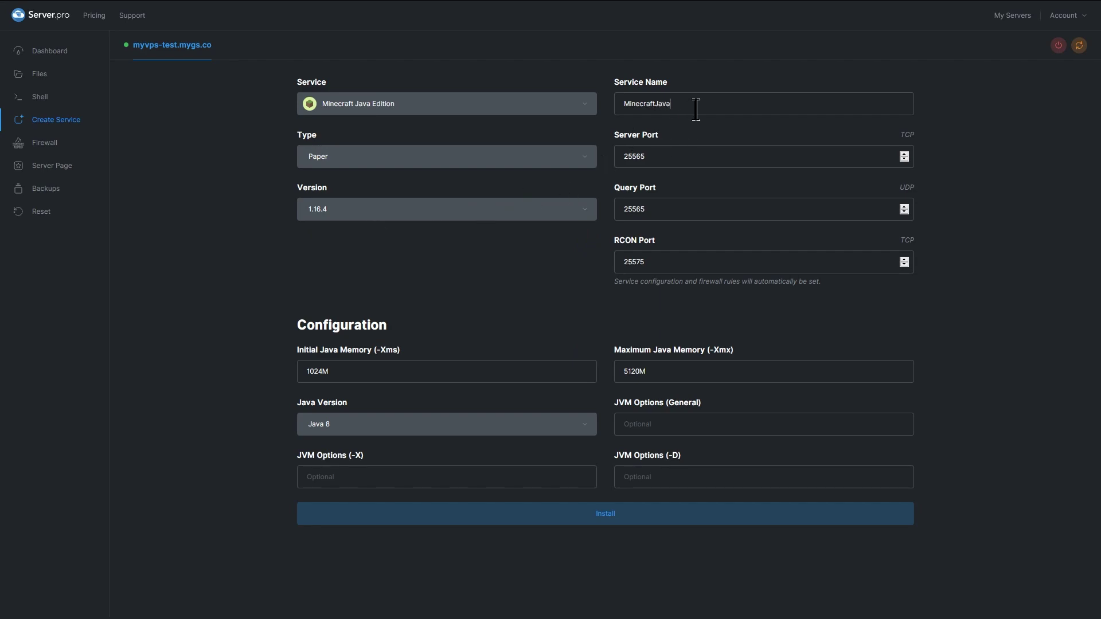
pyautogui.click(587, 518)
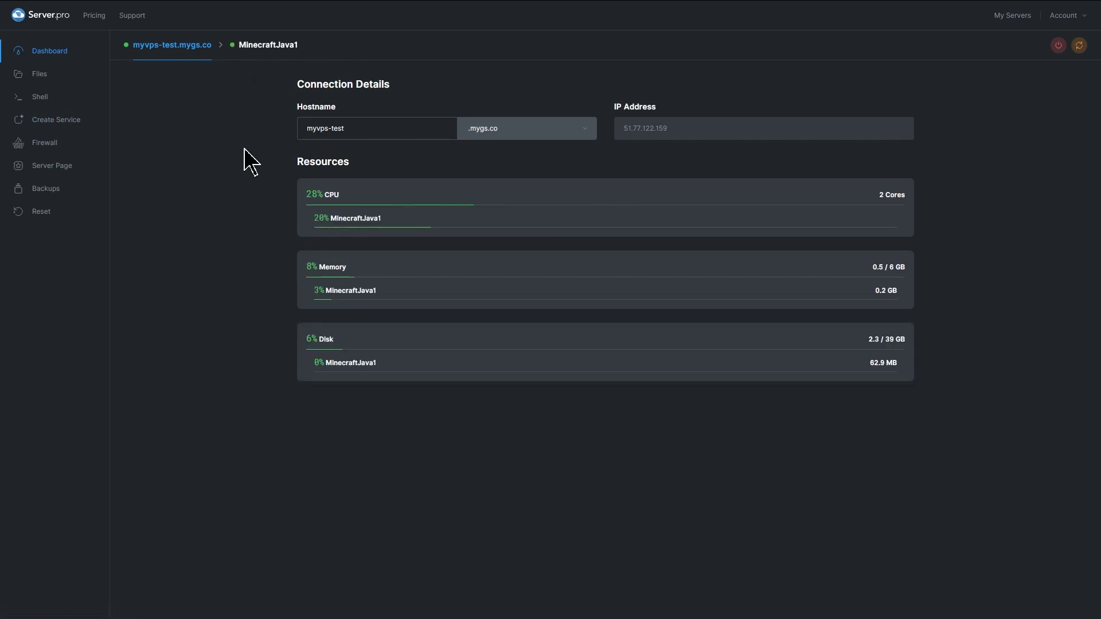
# Look through the MinecraftJava1 settings, files and console, then return to the dashboard.
pyautogui.click(265, 47)
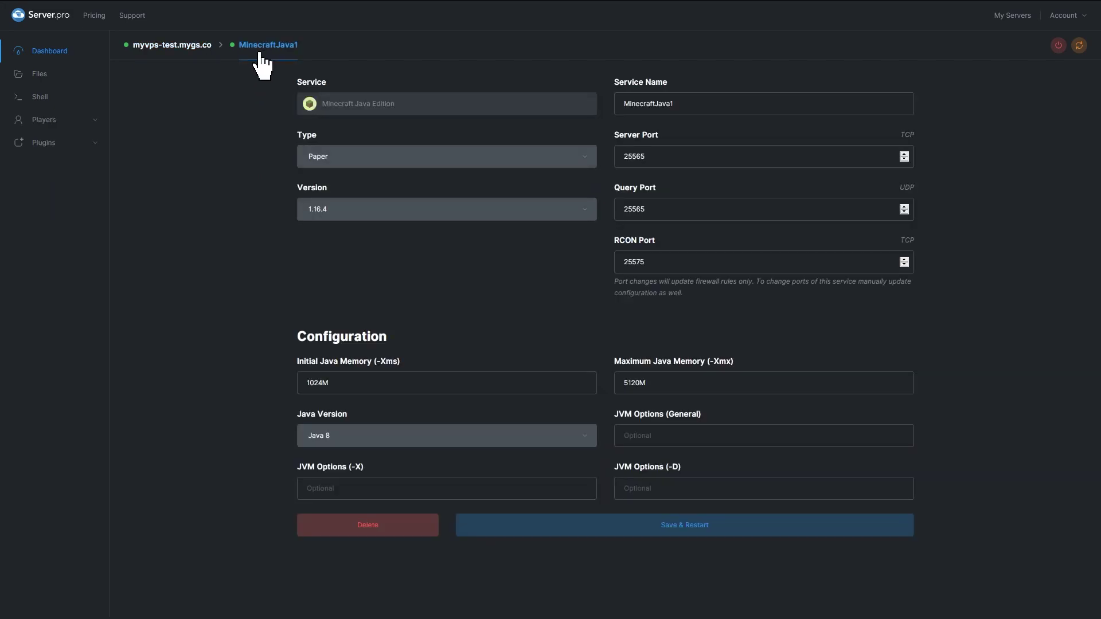
pyautogui.click(93, 74)
pyautogui.click(89, 98)
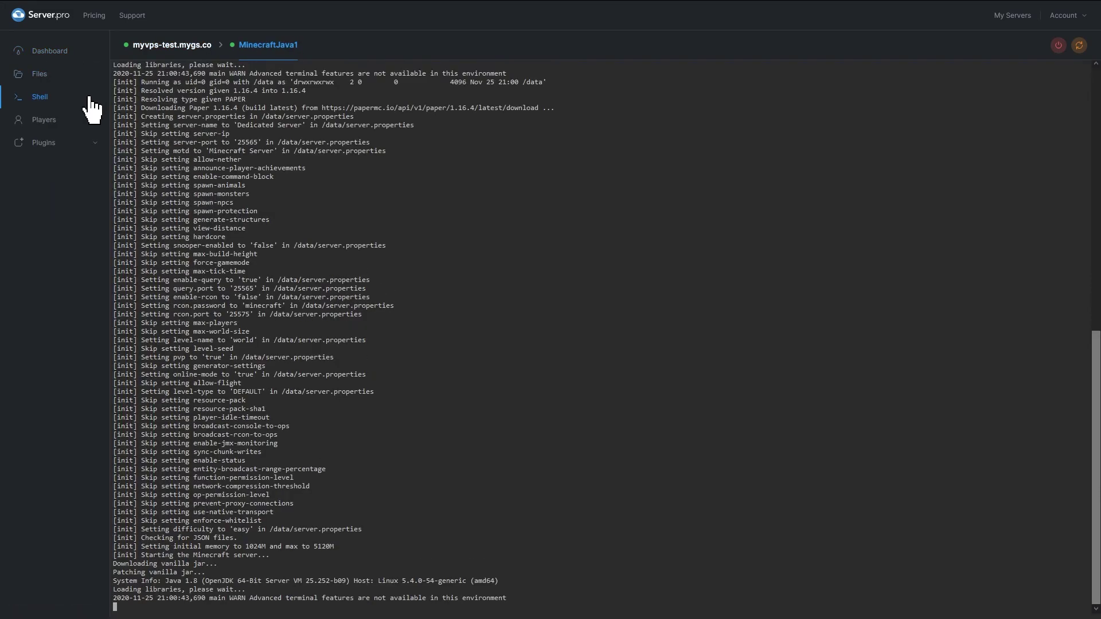
pyautogui.click(51, 53)
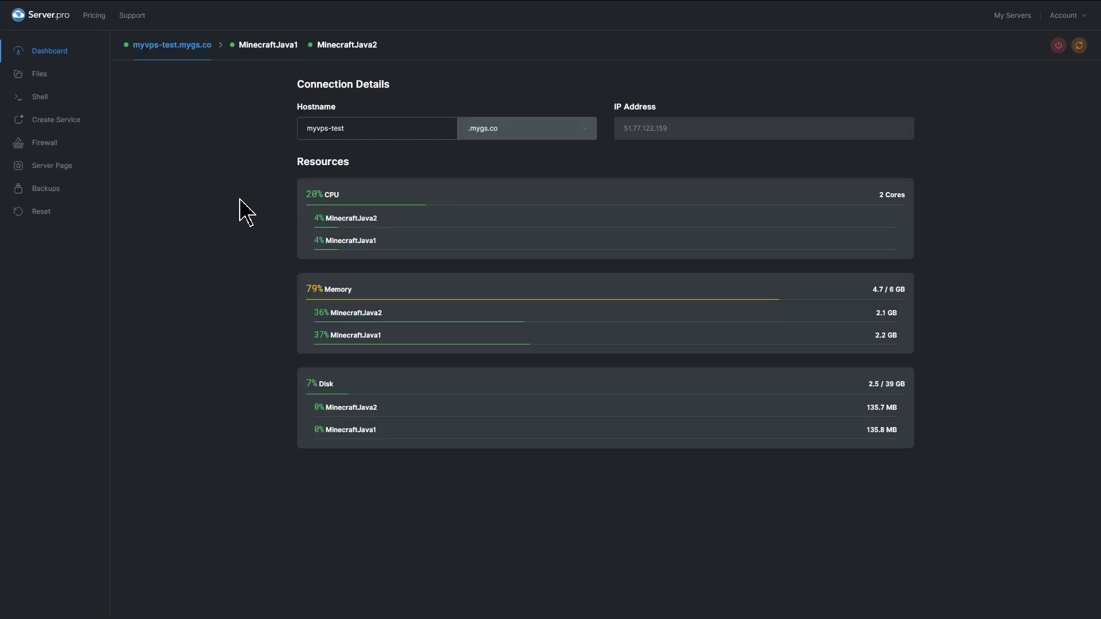
# Inspect the rcon.port=25575 line in MinecraftJava1's server.properties without saving.
pyautogui.click(270, 56)
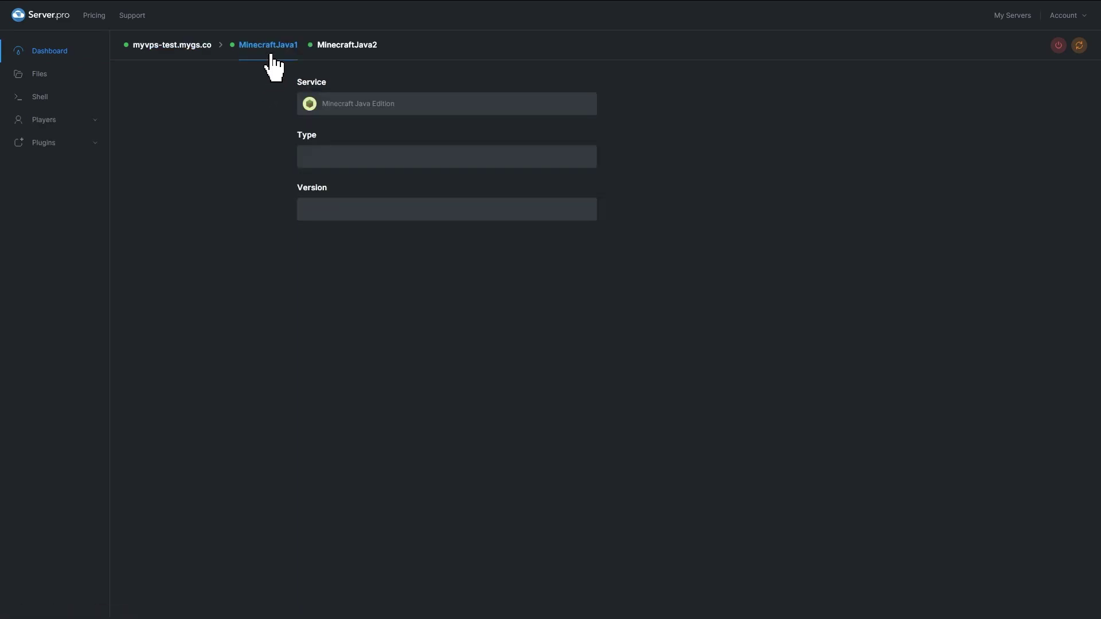
pyautogui.click(72, 82)
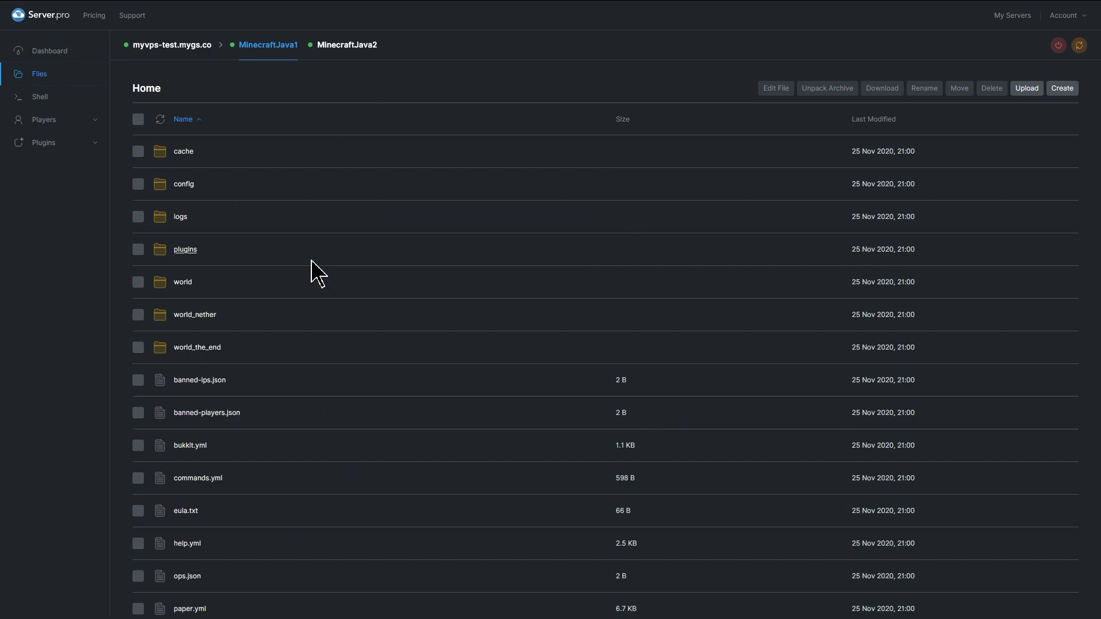
pyautogui.scroll(-5, 314, 270)
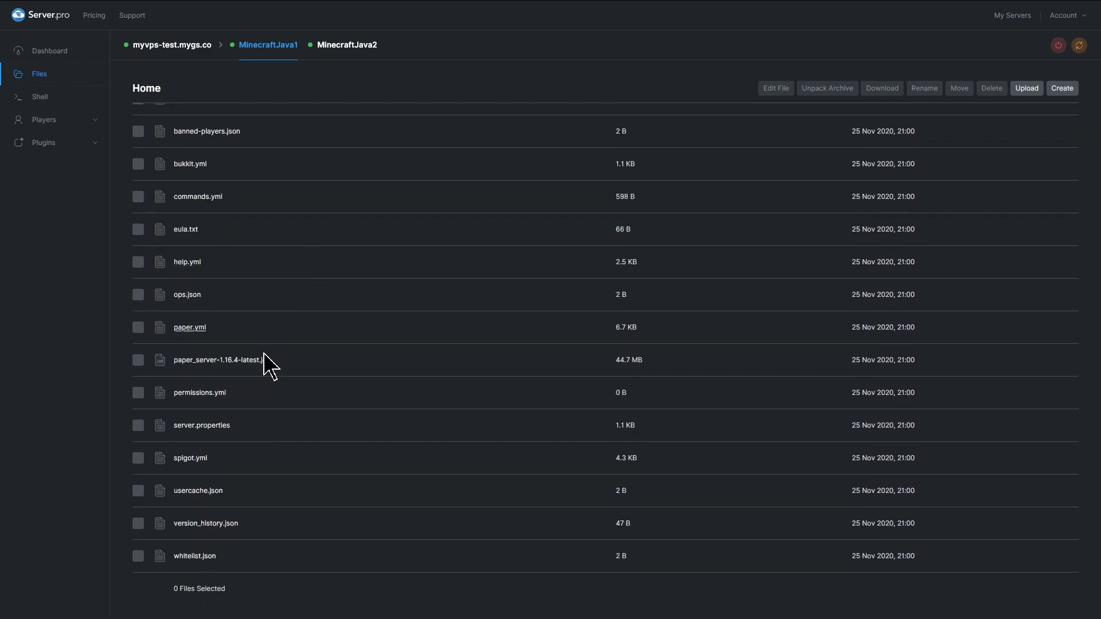
pyautogui.click(213, 427)
pyautogui.moveTo(493, 354); pyautogui.dragTo(356, 361)
pyautogui.click(262, 600)
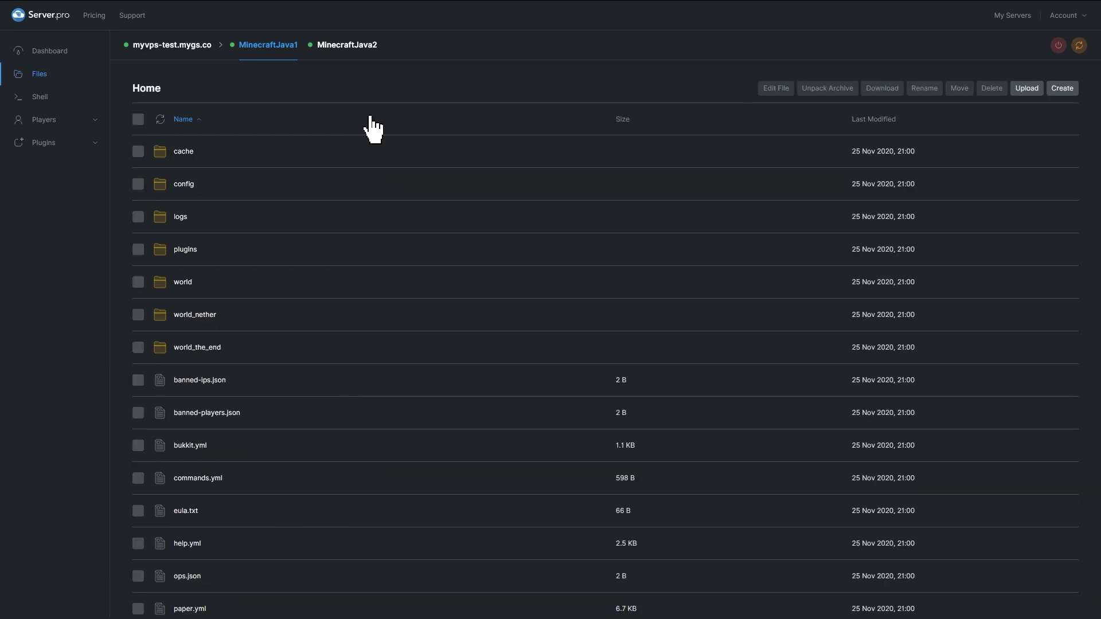
# Make another player an operator with the op command in the MinecraftJava2 console.
pyautogui.click(346, 46)
pyautogui.click(57, 99)
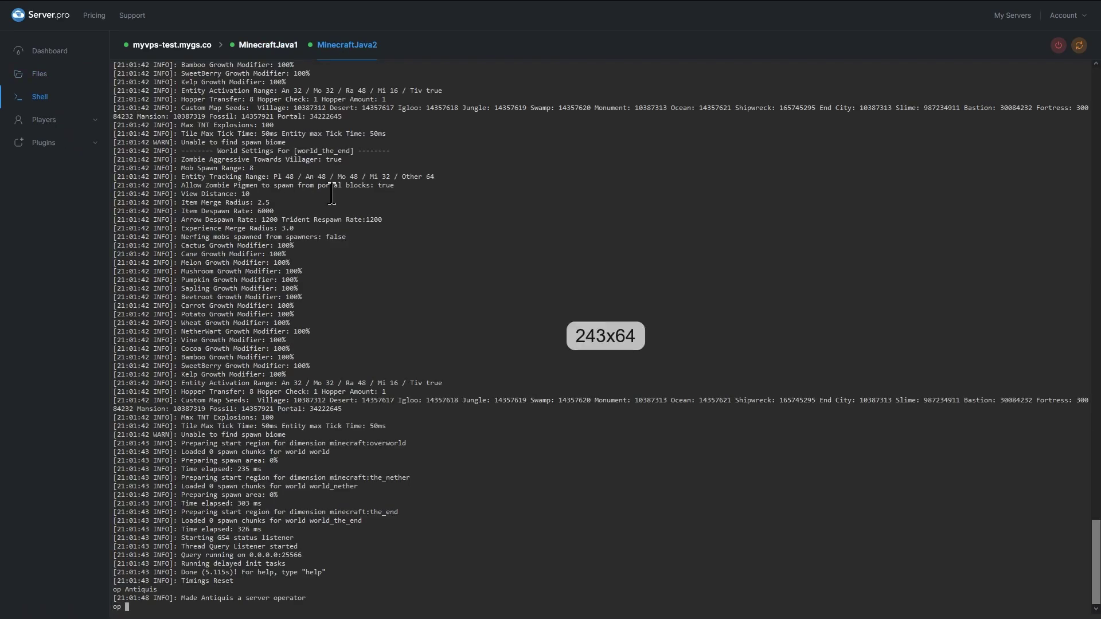
pyautogui.write('op viktor')
pyautogui.press('Return')
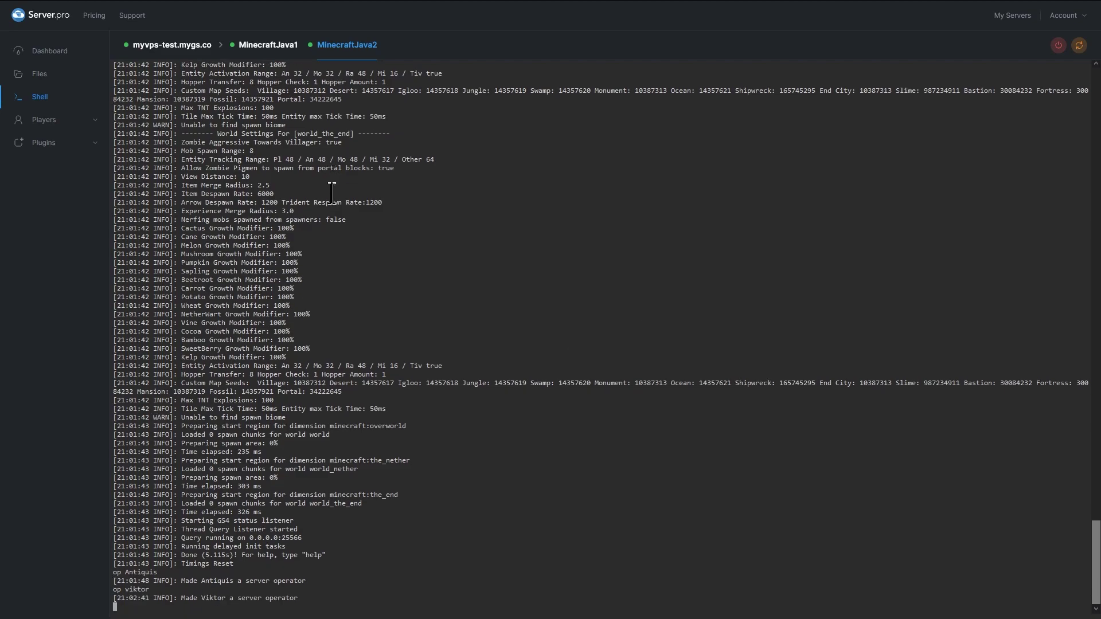
# Leave the MinecraftJava2 service and return to the myvps-test.mygs.co VPS overview.
pyautogui.click(22, 56)
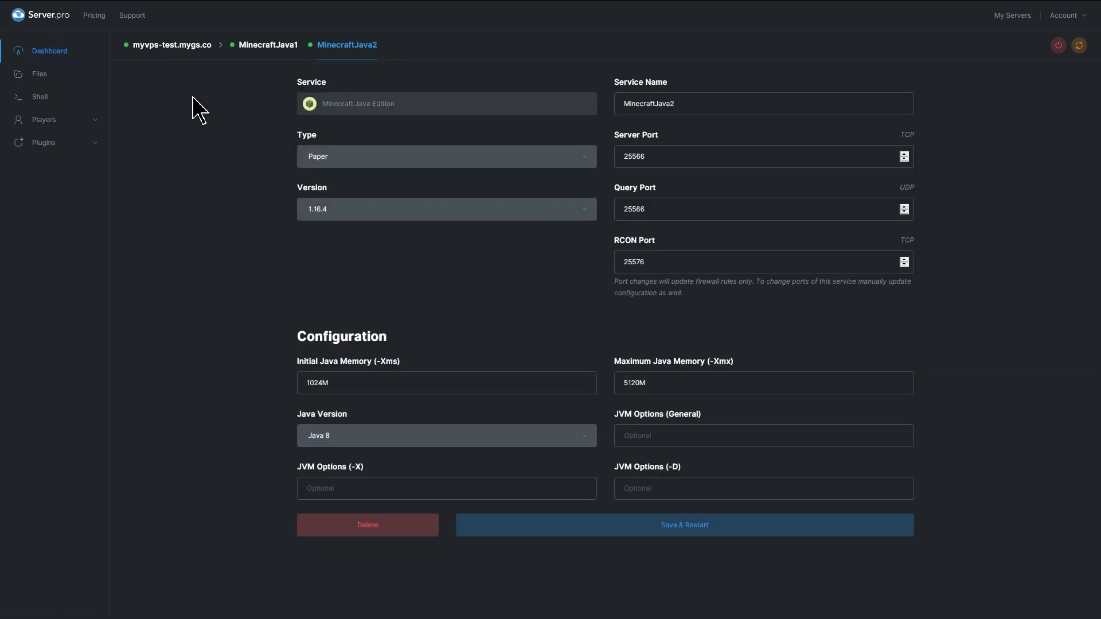
pyautogui.click(164, 46)
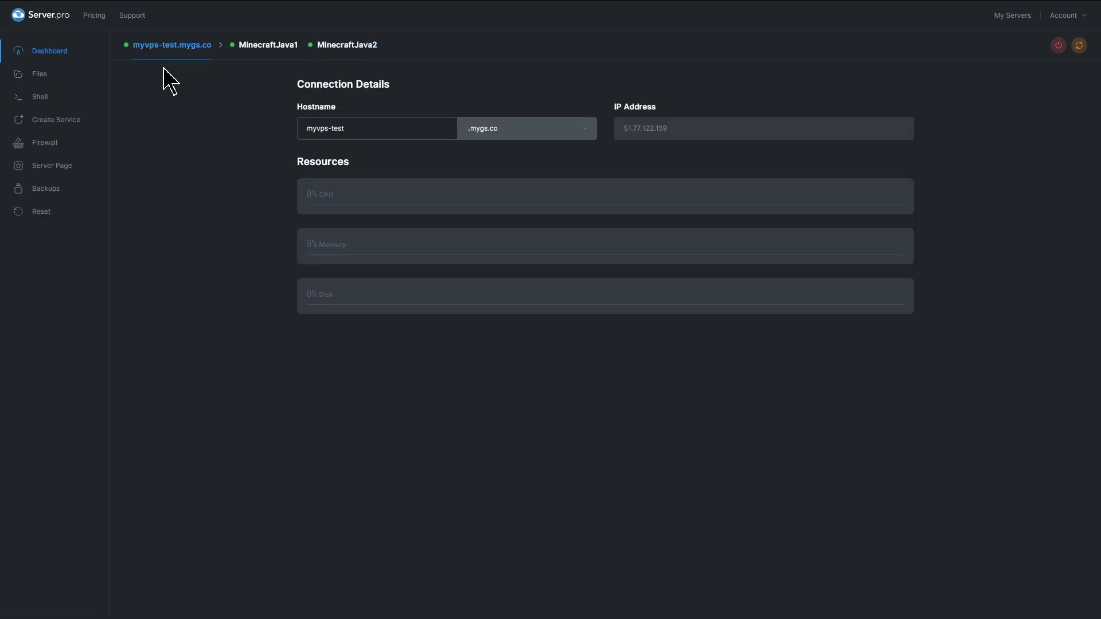